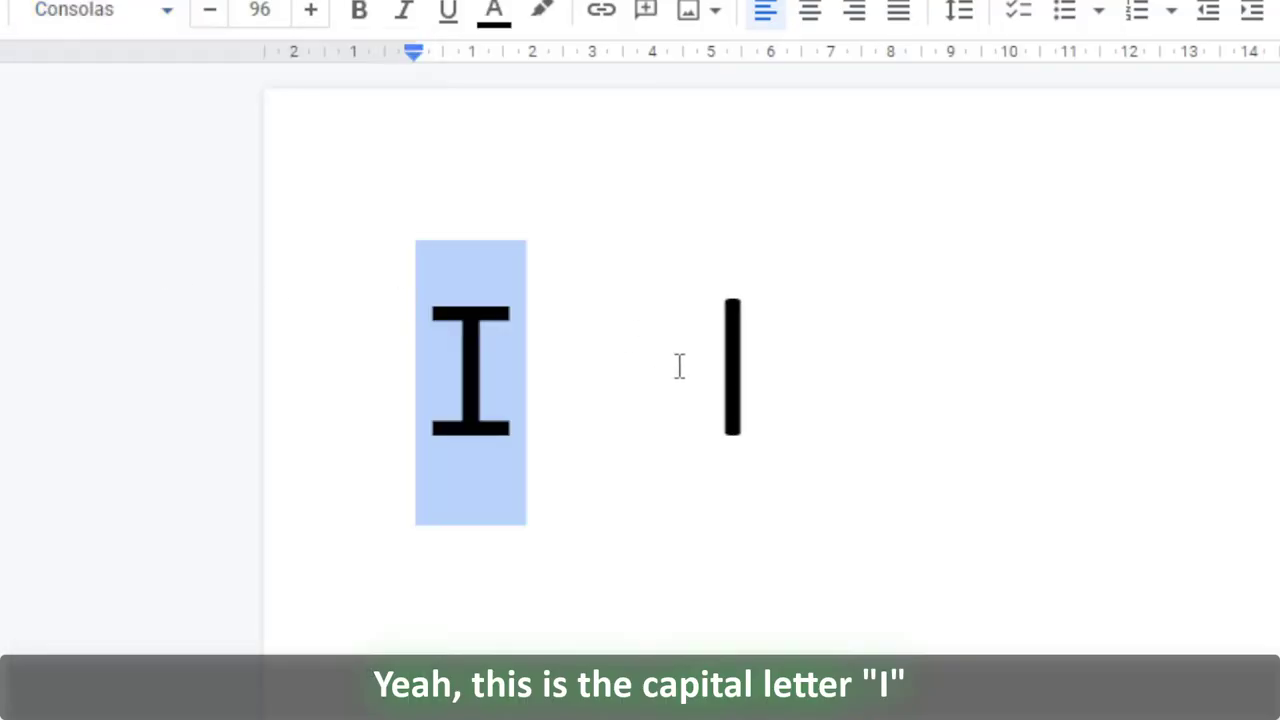
Change the lowercase l's font to Consolas so it differs from the capital I.
{"action": "left_click_drag", "start_coordinate": [677, 366], "coordinate": [757, 371]}
{"action": "left_click", "coordinate": [90, 10]}
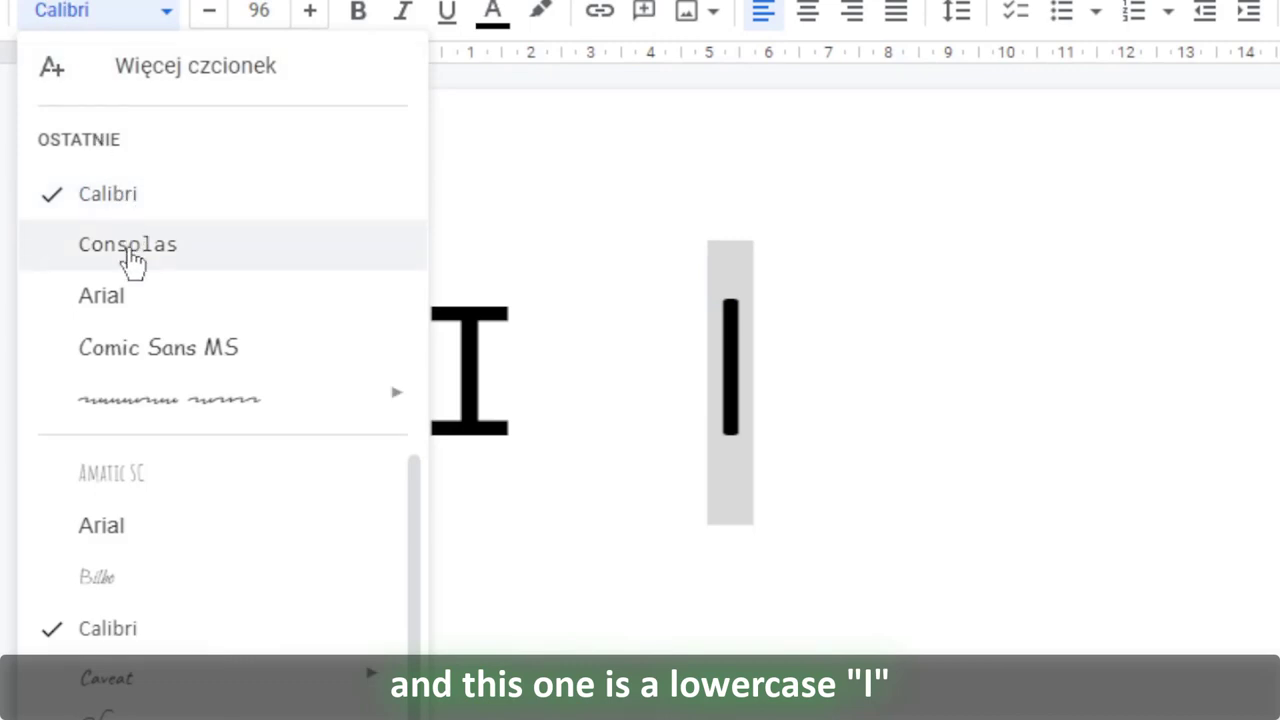
{"action": "left_click", "coordinate": [134, 263]}
{"action": "left_click", "coordinate": [1010, 413]}
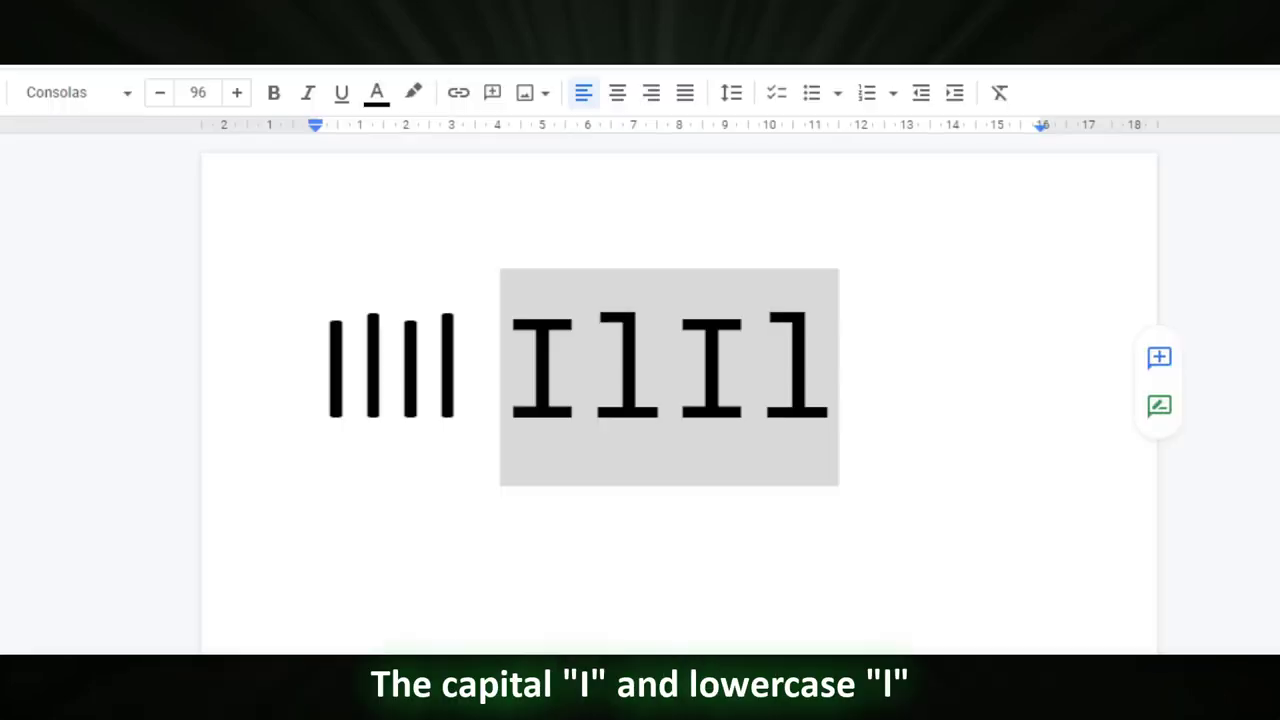
Switch the copied IlIl group from Consolas to Arial.
{"action": "left_click", "coordinate": [90, 96]}
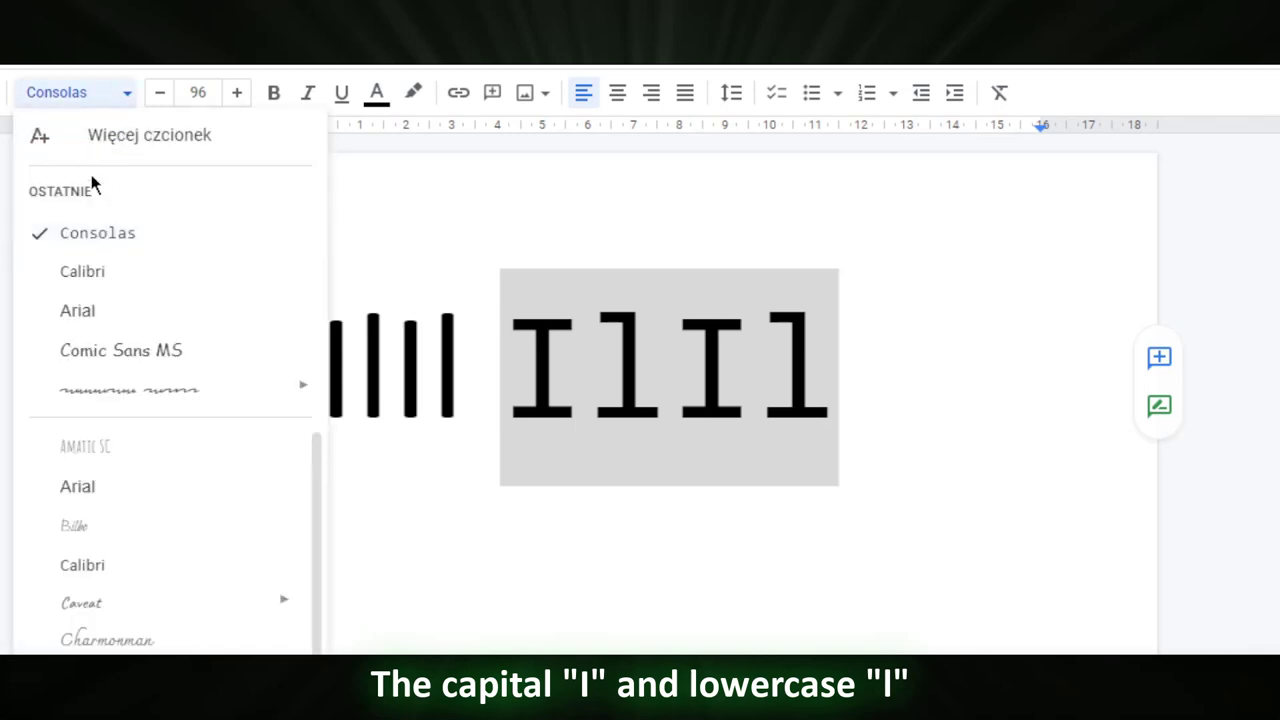
{"action": "left_click", "coordinate": [105, 311]}
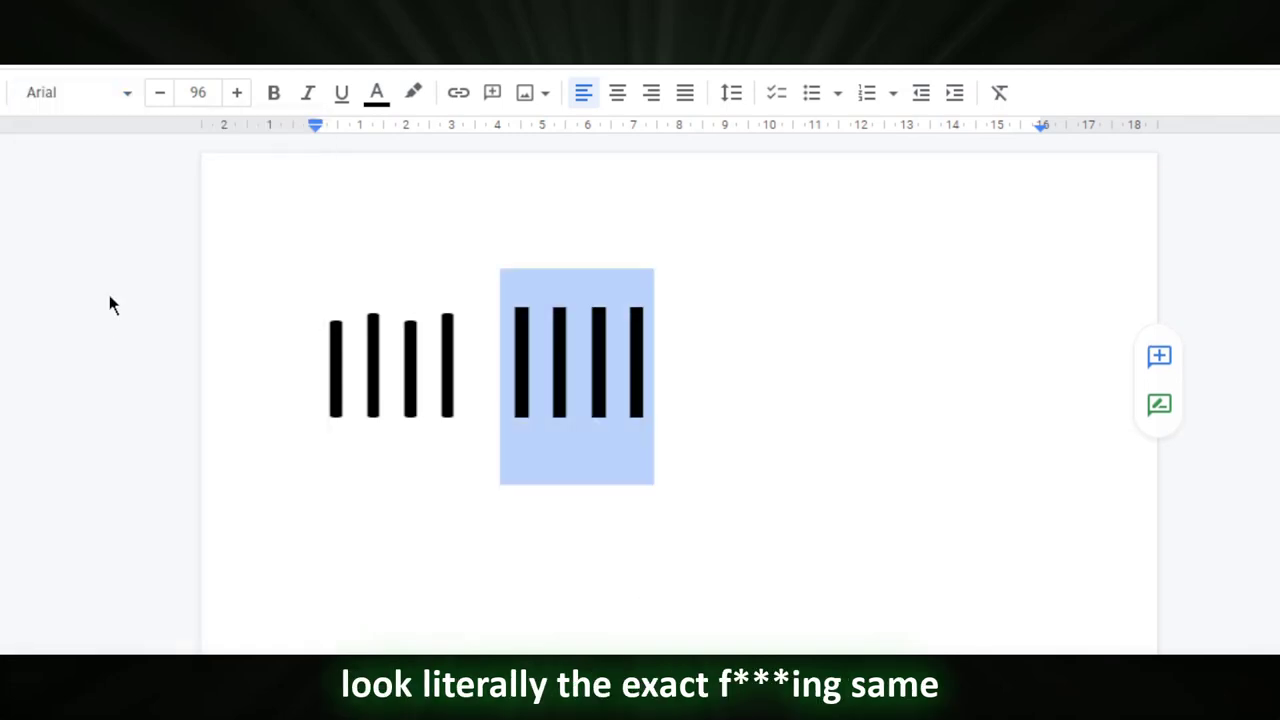